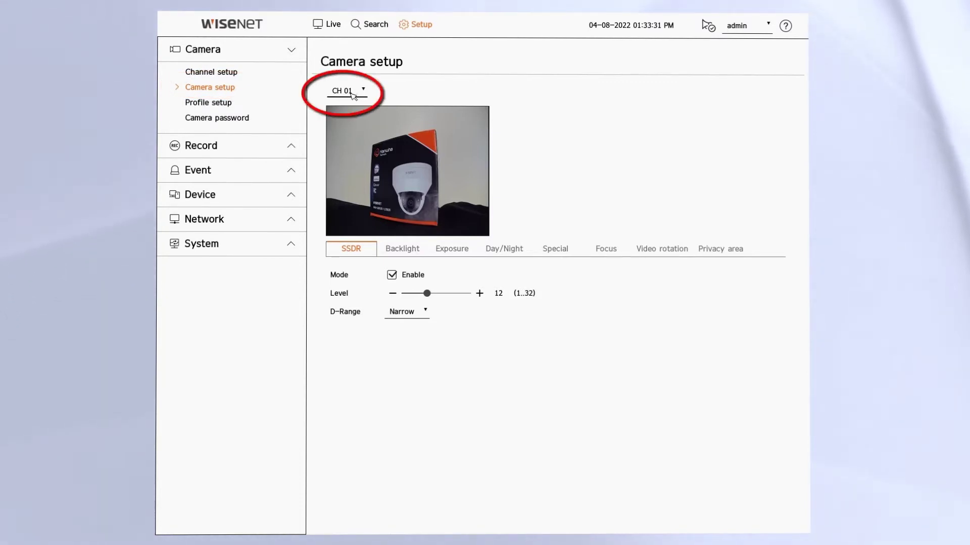
Step: Open the D-Range choices on CH 01's SSDR tab
left_click(411, 311)
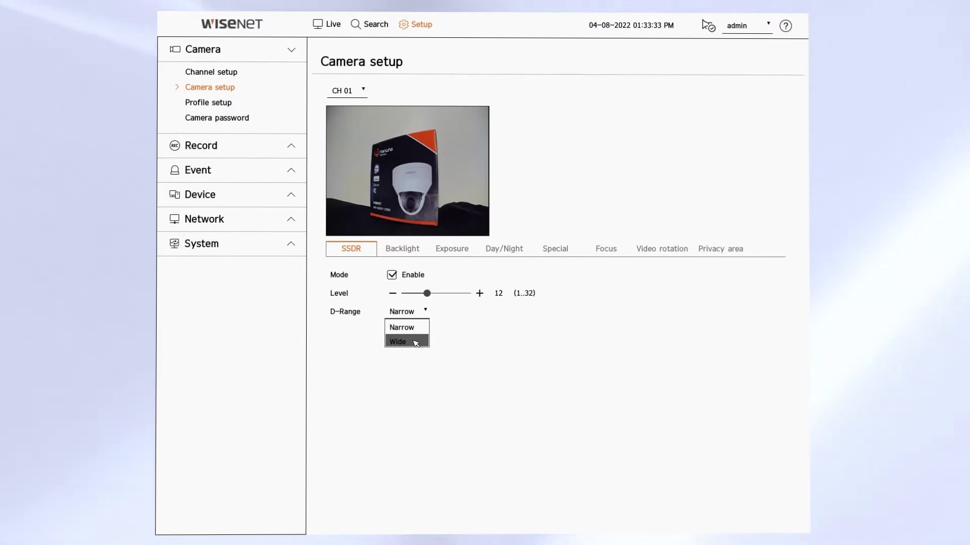
Step: Close the D-Range list, keeping CH 01's dynamic range at Narrow
left_click(416, 342)
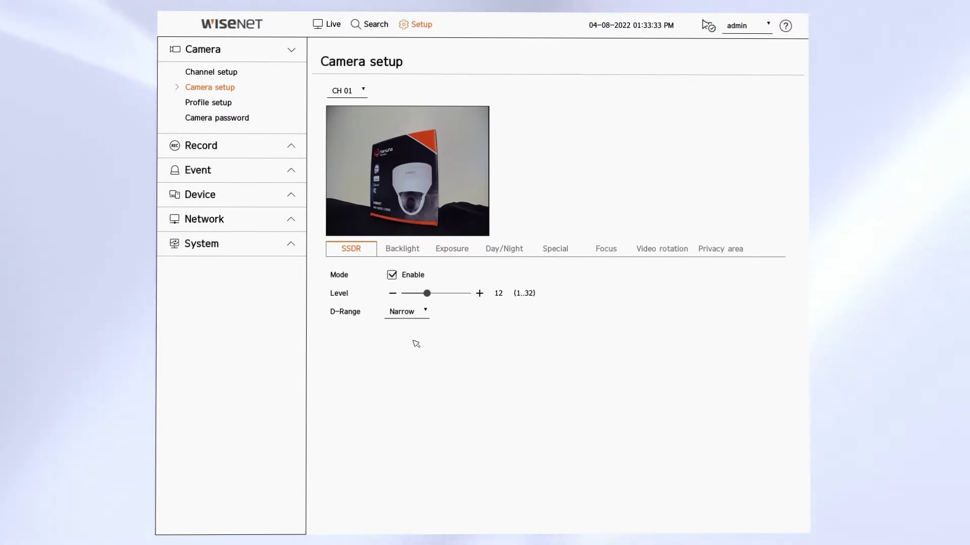
Step: Set CH 01's backlight mode to WDR
left_click(416, 254)
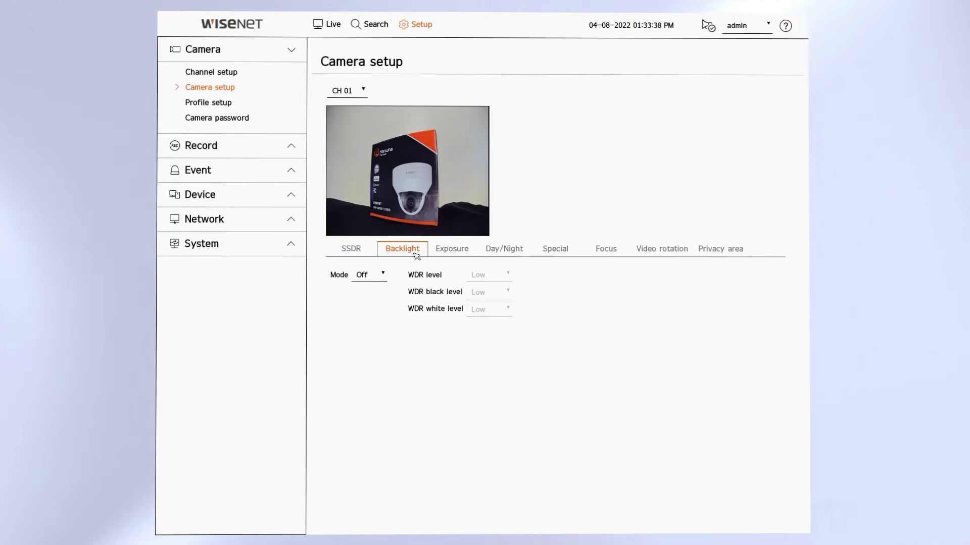
left_click(384, 275)
left_click(372, 318)
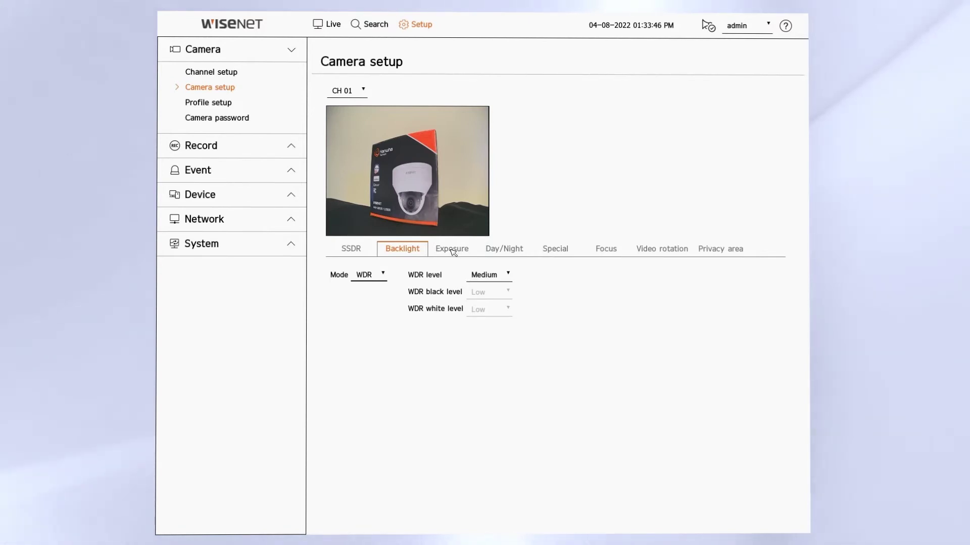
Step: Choose Shutter exposure, keep anti-flicker Off, and set minimum shutter to 1/30
left_click(453, 253)
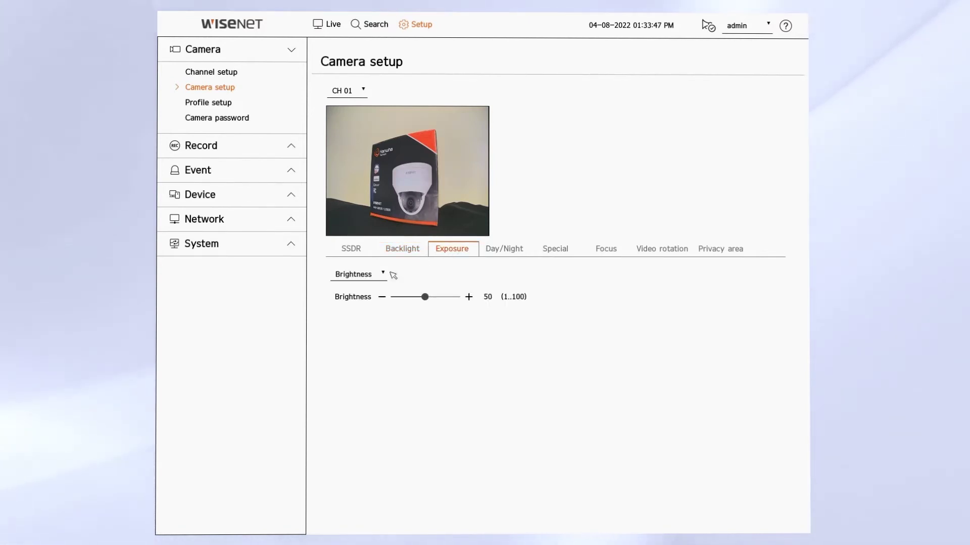
left_click(383, 275)
left_click(368, 303)
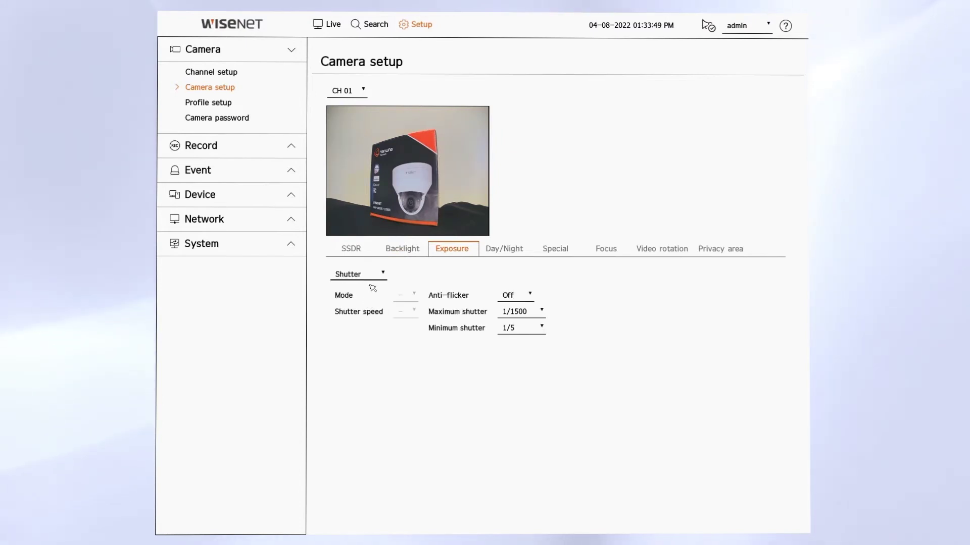
left_click(510, 296)
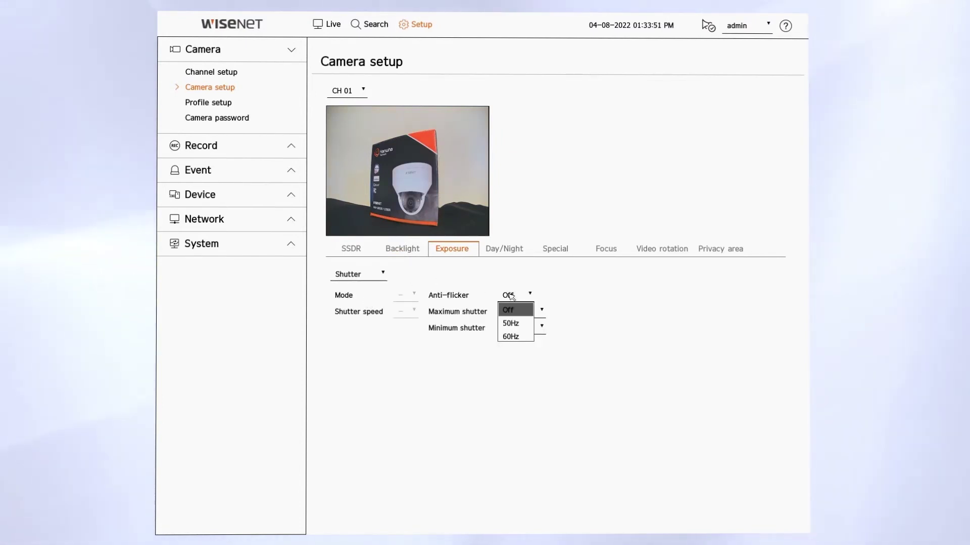
left_click(510, 310)
left_click(511, 330)
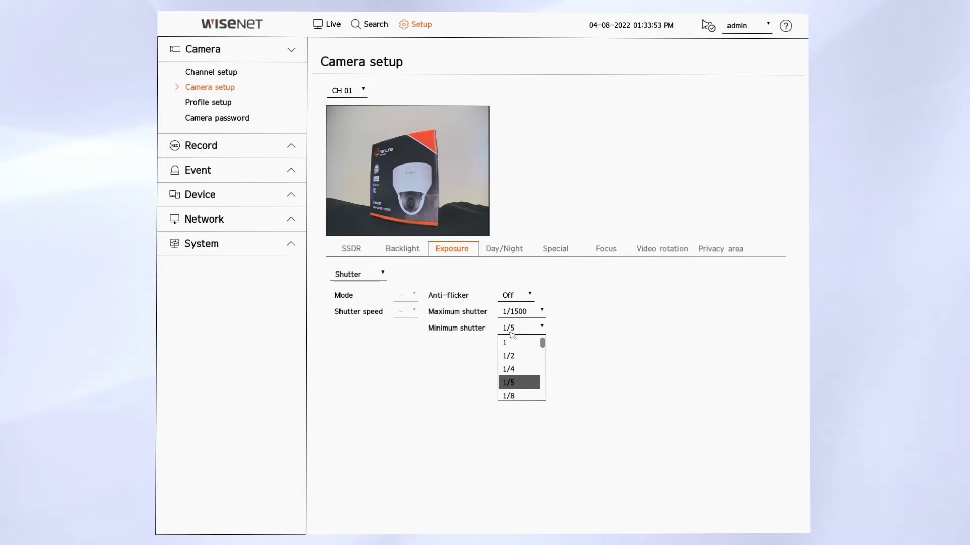
scroll(517, 392, "down", 3)
left_click(519, 372)
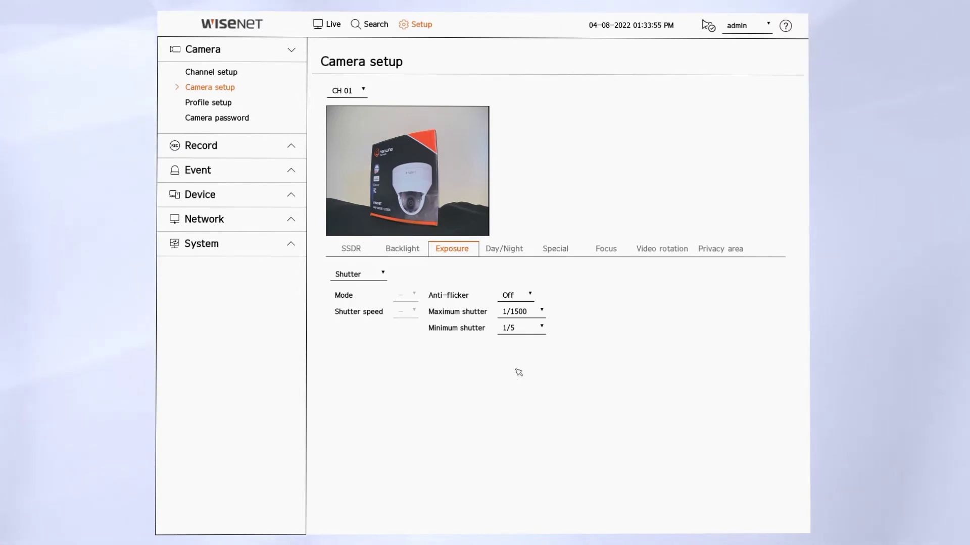
left_click(372, 280)
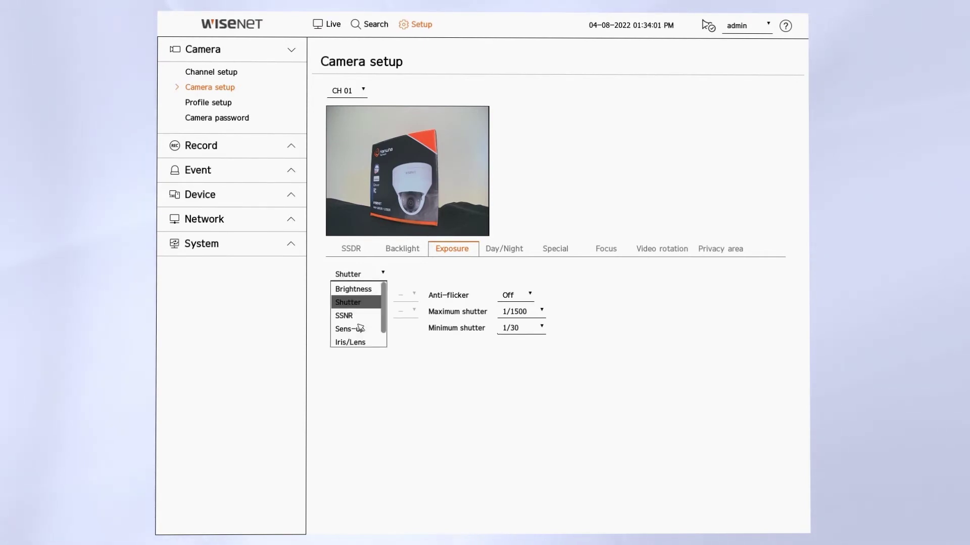
scroll(360, 329, "down", 1)
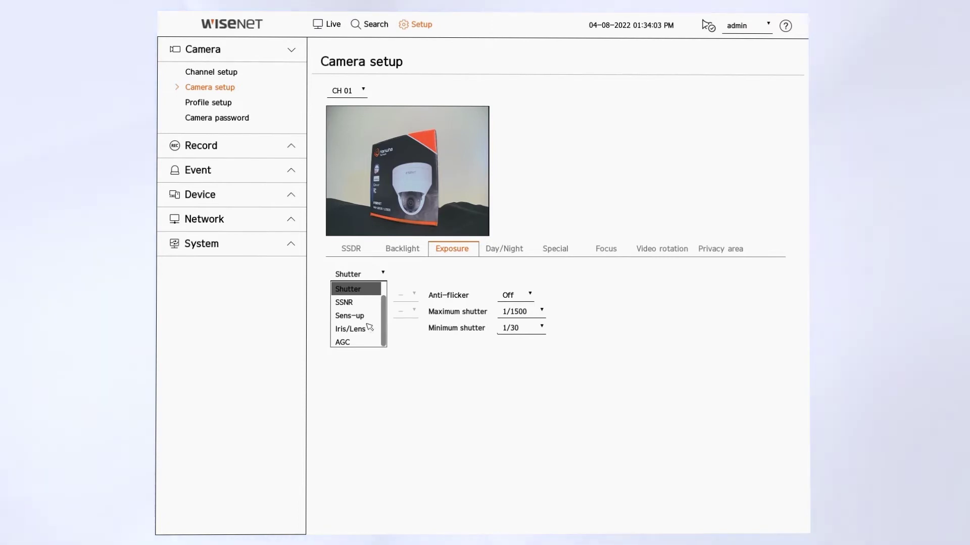
left_click(516, 249)
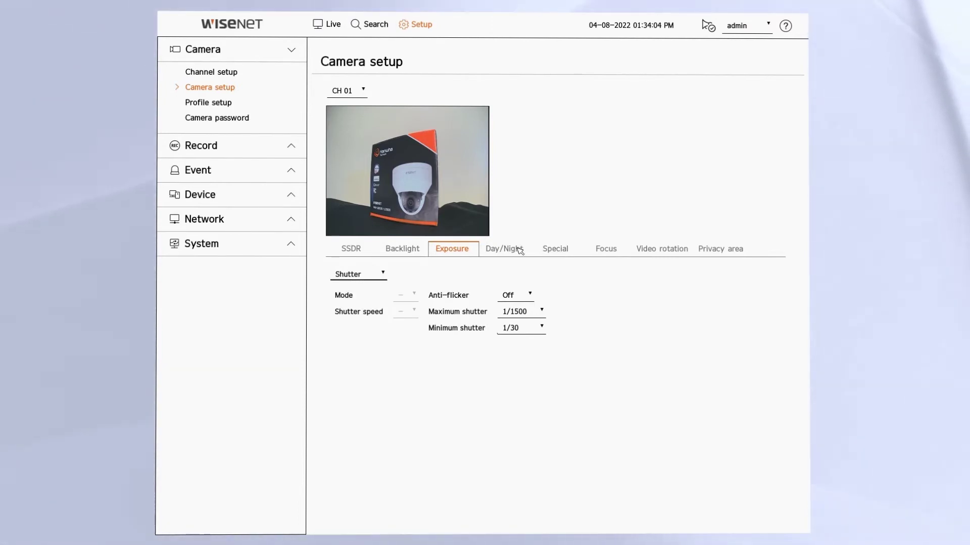
Step: Try the B/W and Color day/night modes, then settle on Auto
left_click(505, 249)
left_click(429, 275)
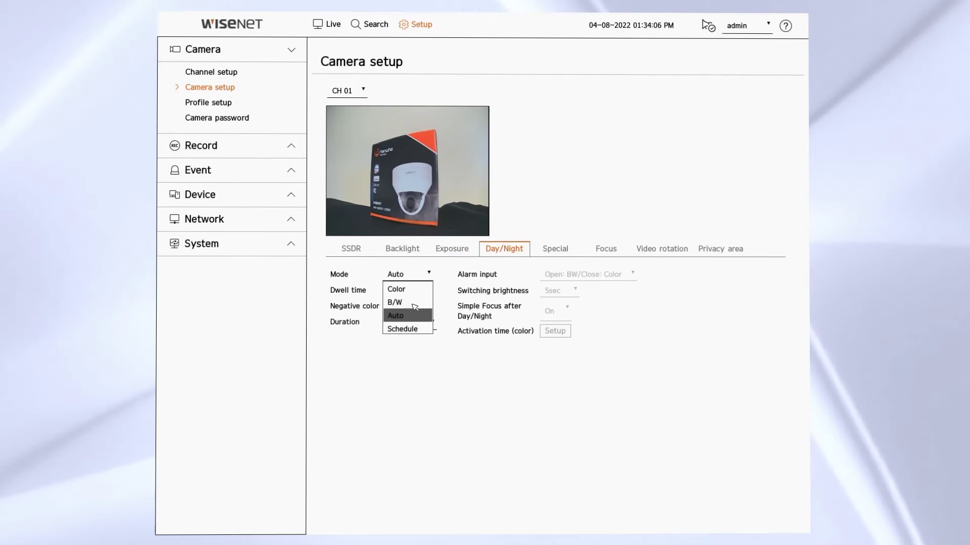
left_click(396, 302)
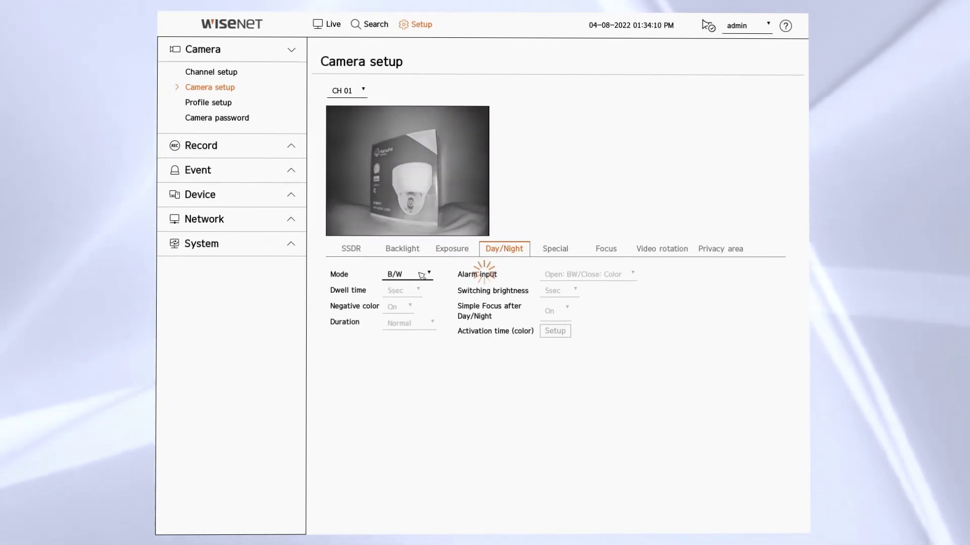
left_click(423, 275)
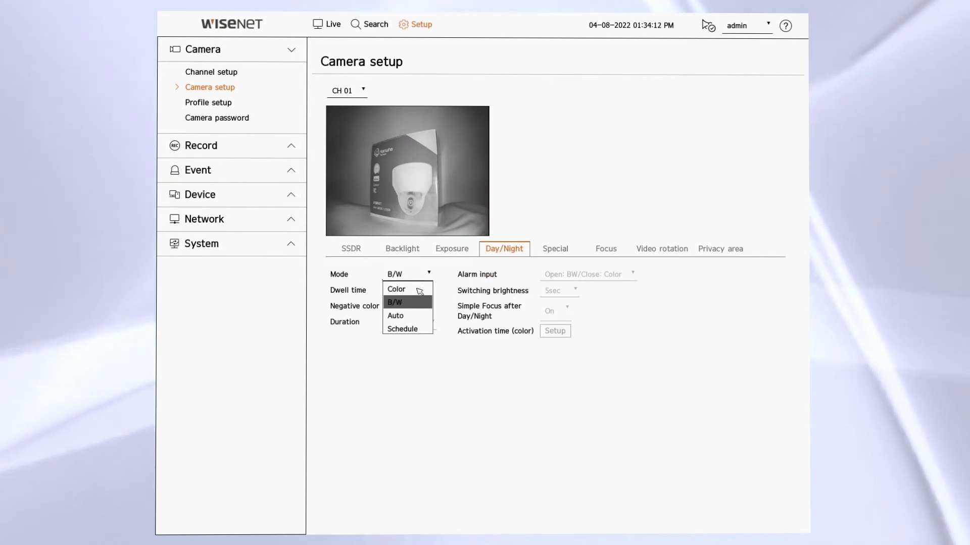
left_click(420, 290)
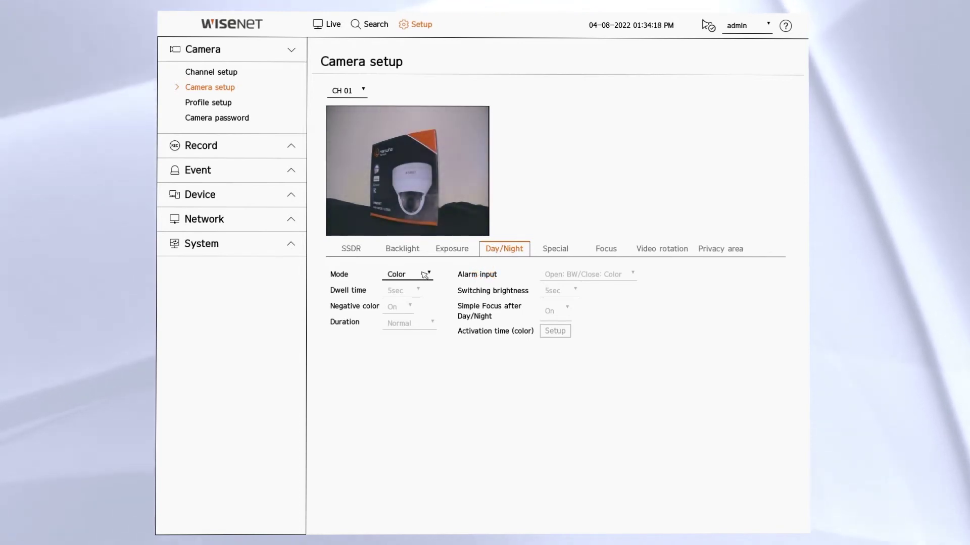
left_click(425, 275)
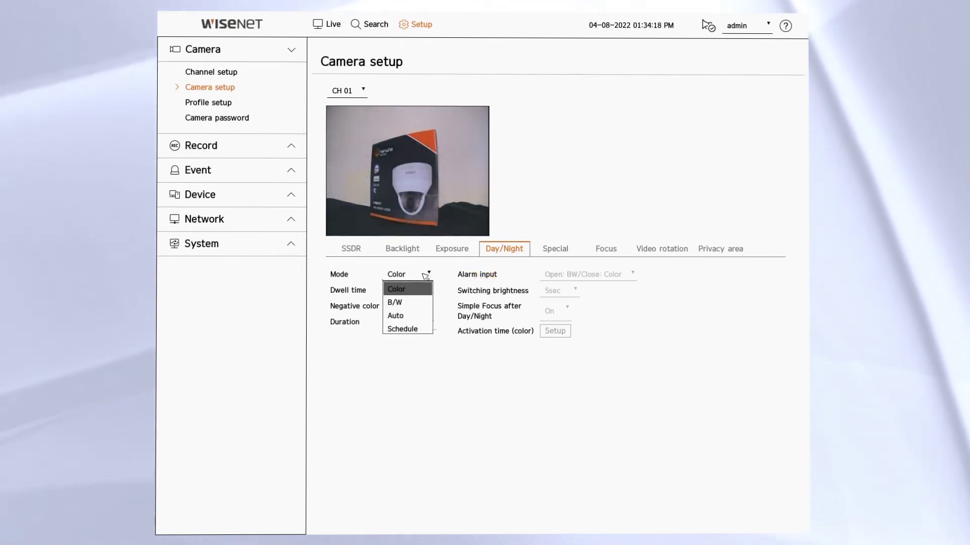
left_click(404, 316)
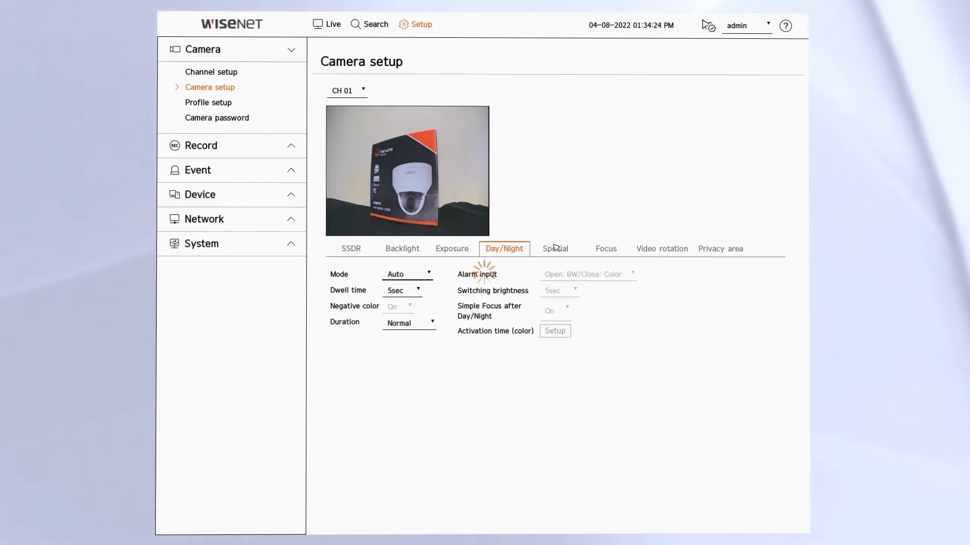
left_click(554, 249)
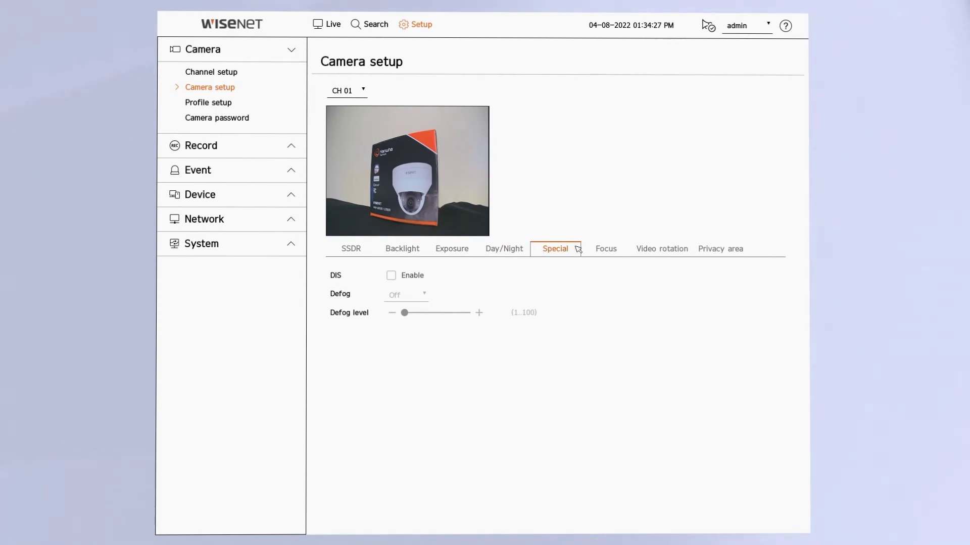
Step: Review CH 01's focus and zoom controls
left_click(594, 247)
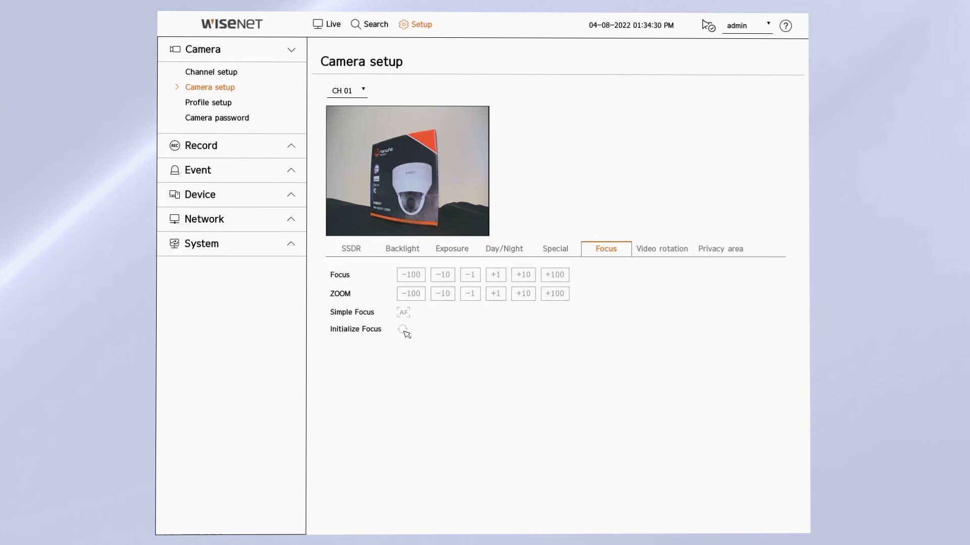
left_click(657, 250)
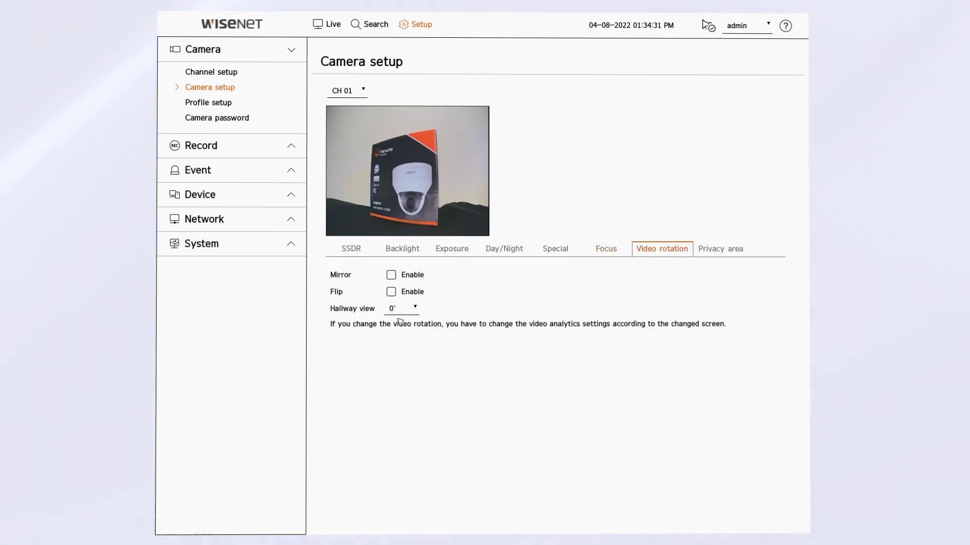
Step: Check the Hallway view options, keeping the rotation at 0°
left_click(404, 309)
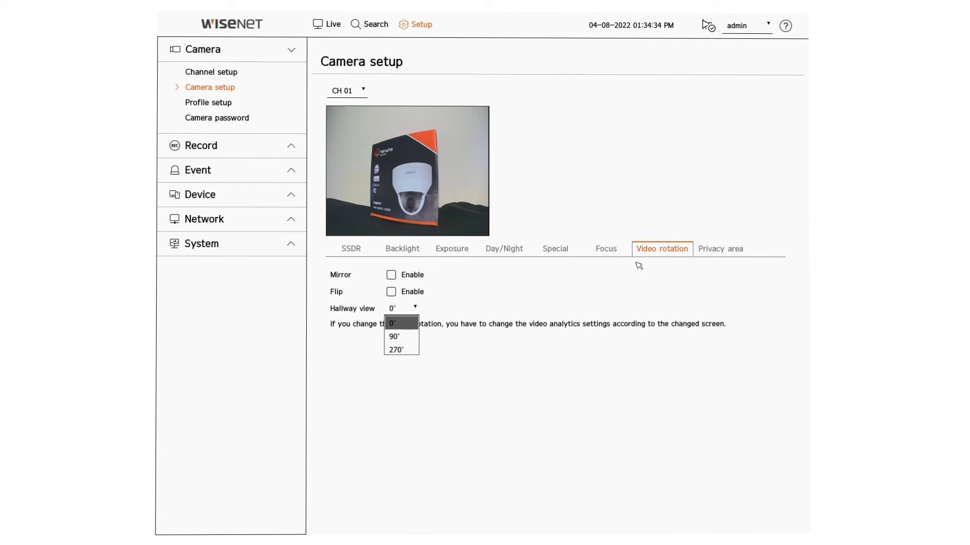
left_click(392, 278)
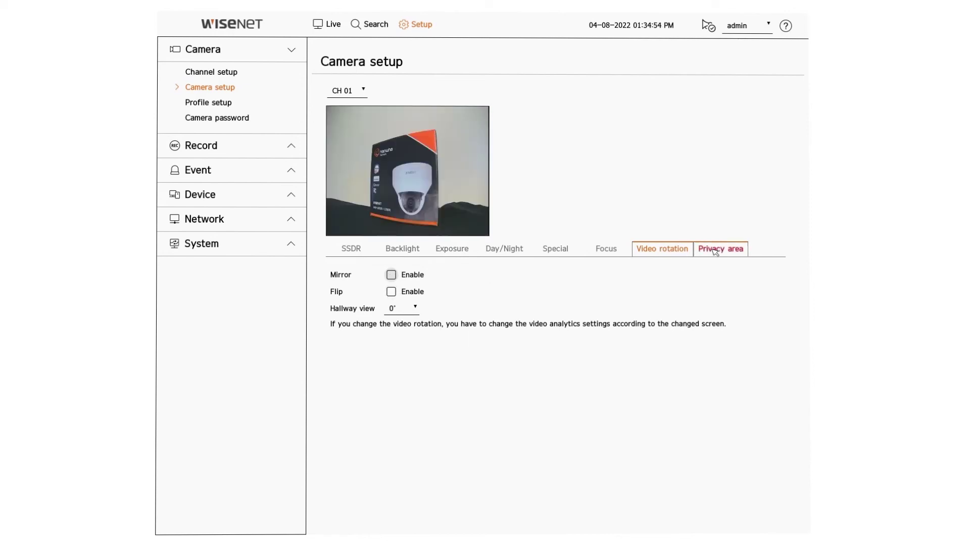
left_click(716, 251)
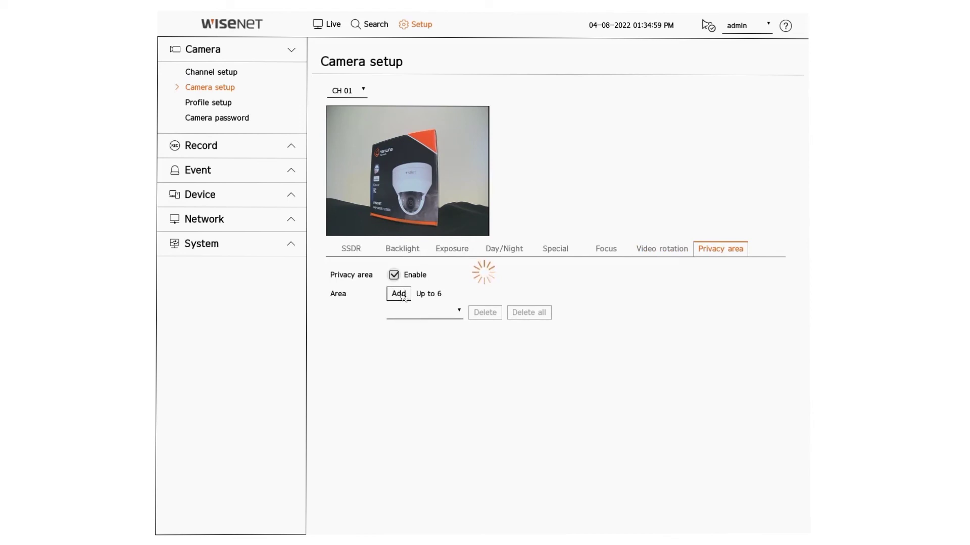
Step: Draw gray privacy area Privacy1 over the image centre, then set the next area's colour to Green
left_click(400, 294)
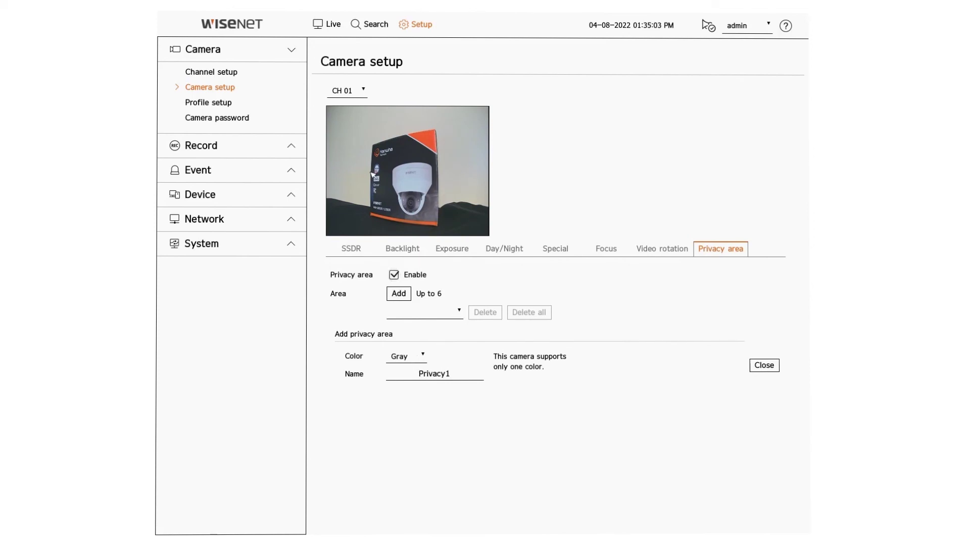
left_click_drag(364, 156, 463, 209)
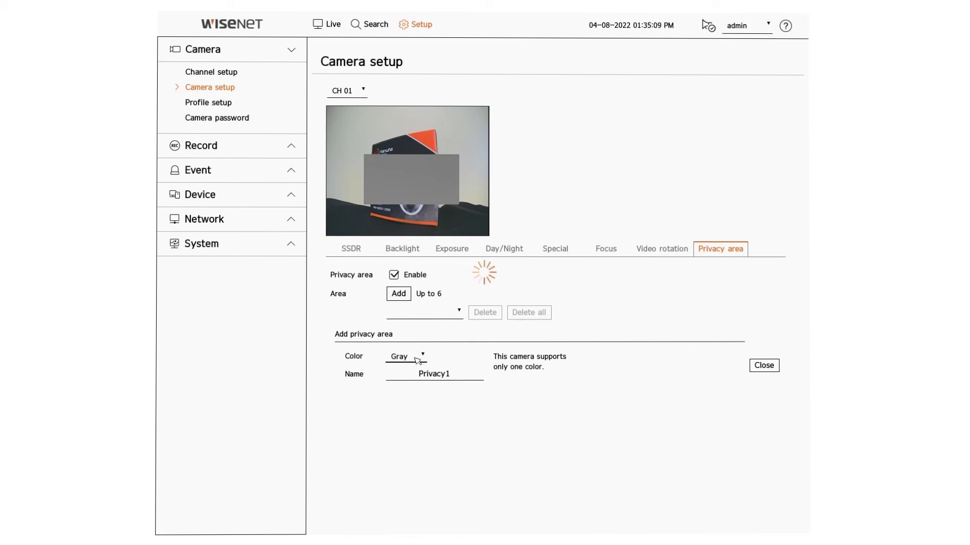
left_click(417, 359)
left_click(411, 386)
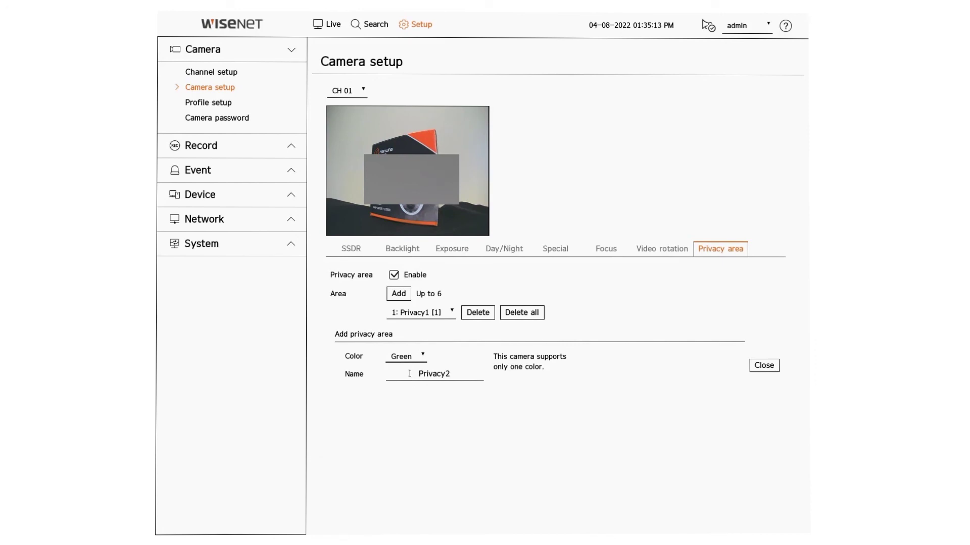
left_click(441, 375)
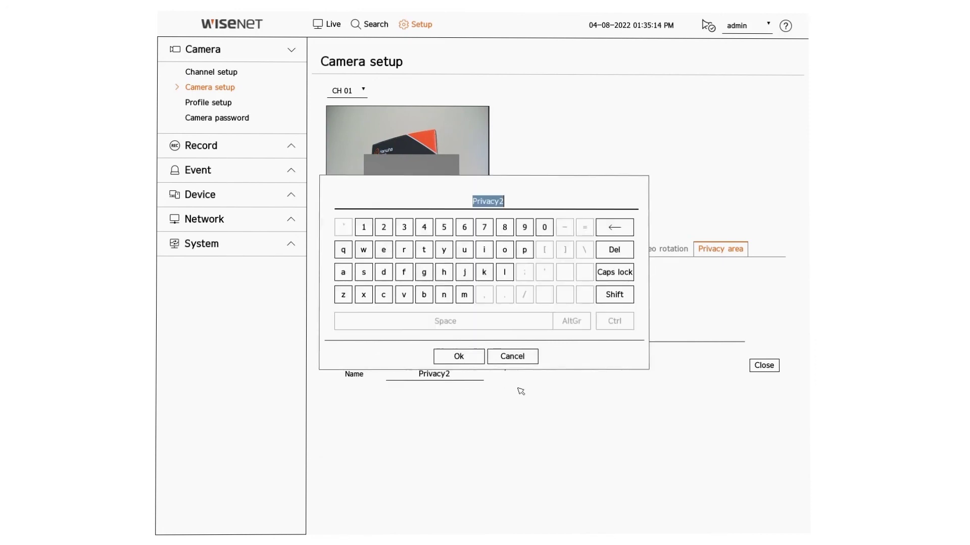
left_click(508, 356)
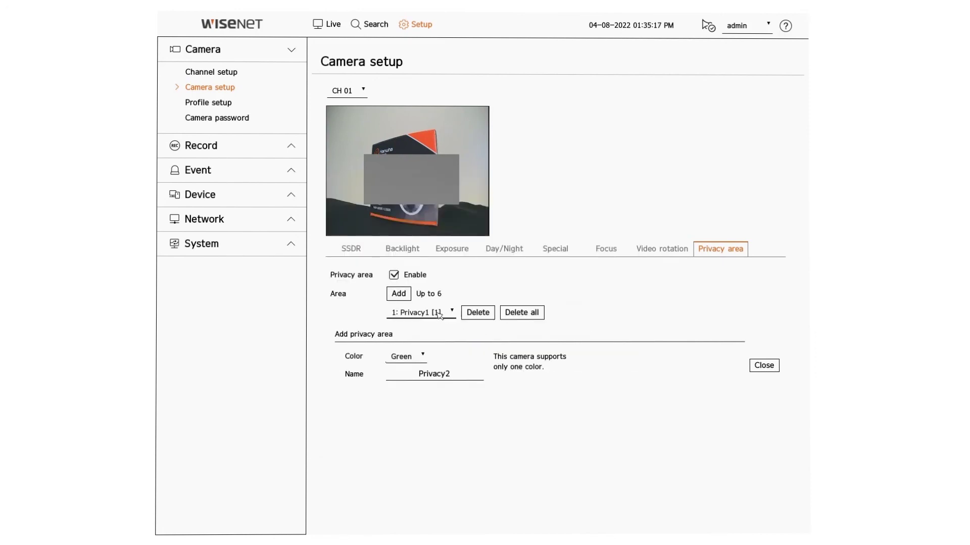